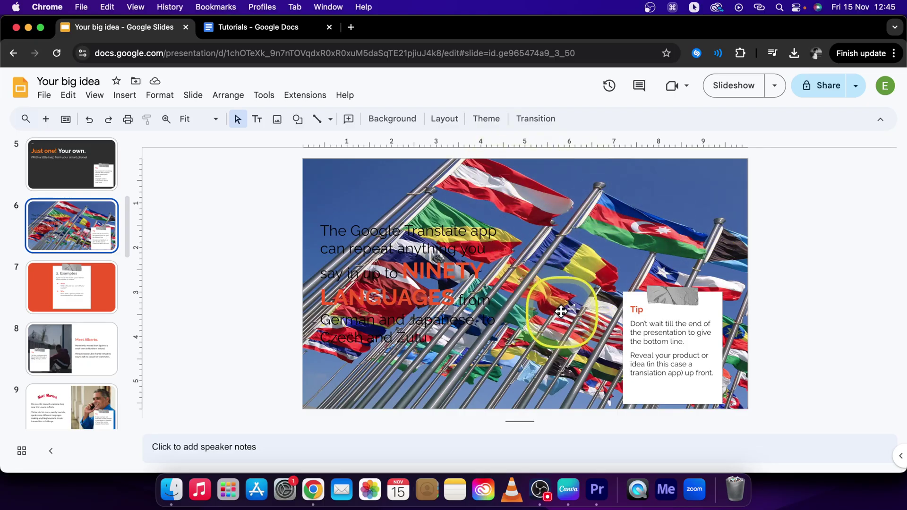
- Select the flags background photo on slide 6 so its image options appear
{"action": "left_click", "coordinate": [612, 215]}
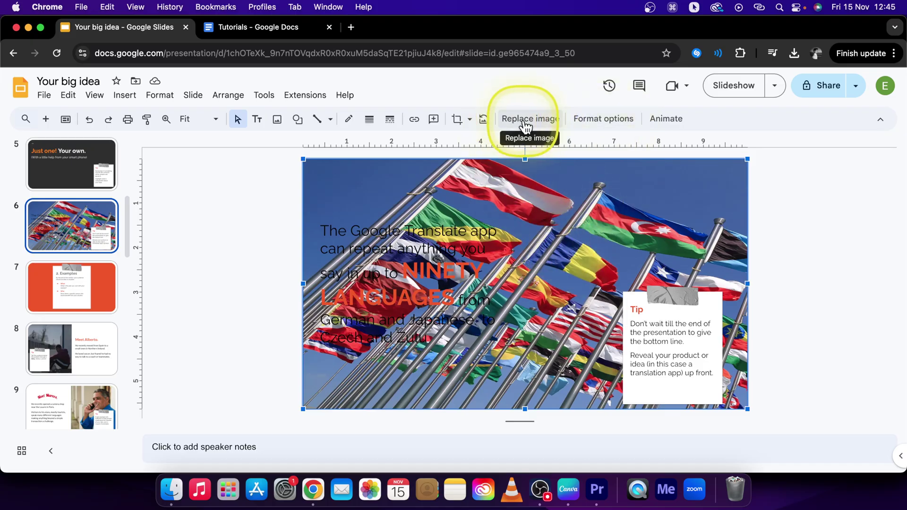
{"action": "left_click", "coordinate": [594, 126]}
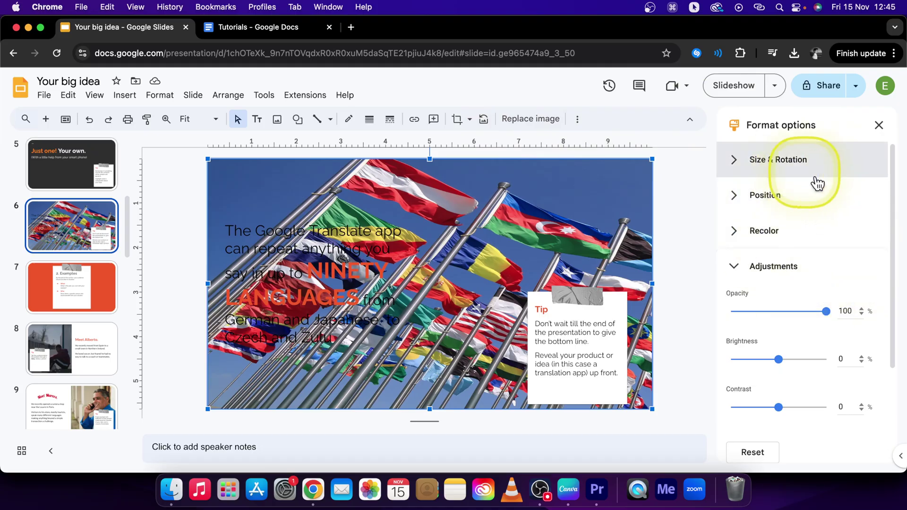
{"action": "left_click", "coordinate": [737, 267]}
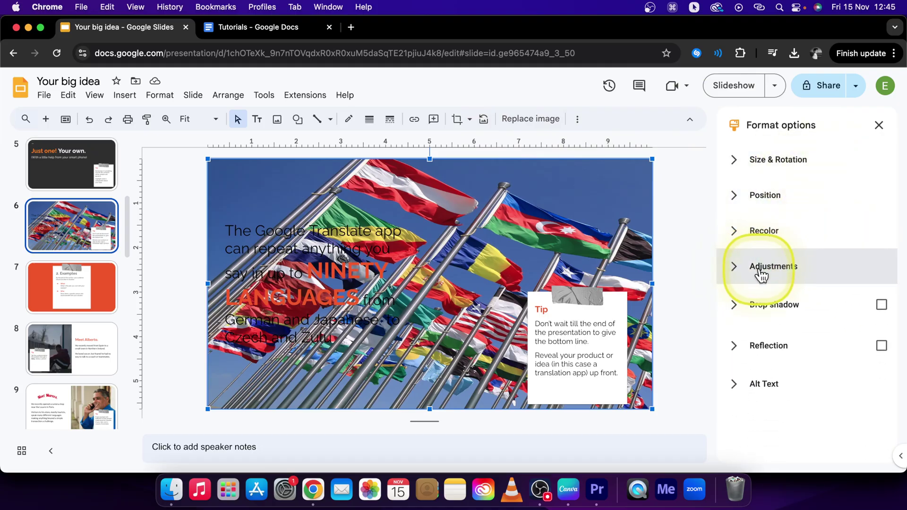
{"action": "left_click", "coordinate": [741, 274]}
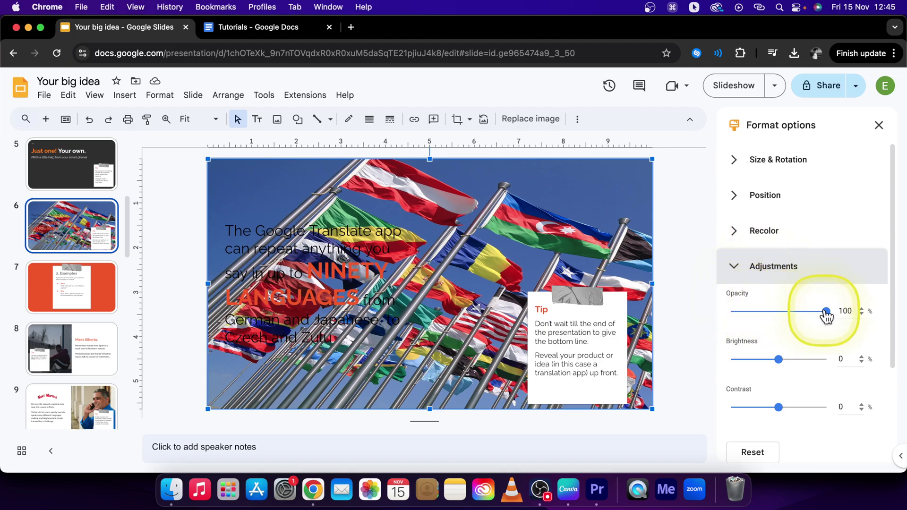
- Set the flags photo's opacity to 51%, then move the photo lower on slide 6
{"action": "left_click_drag", "start_coordinate": [824, 312], "coordinate": [753, 316]}
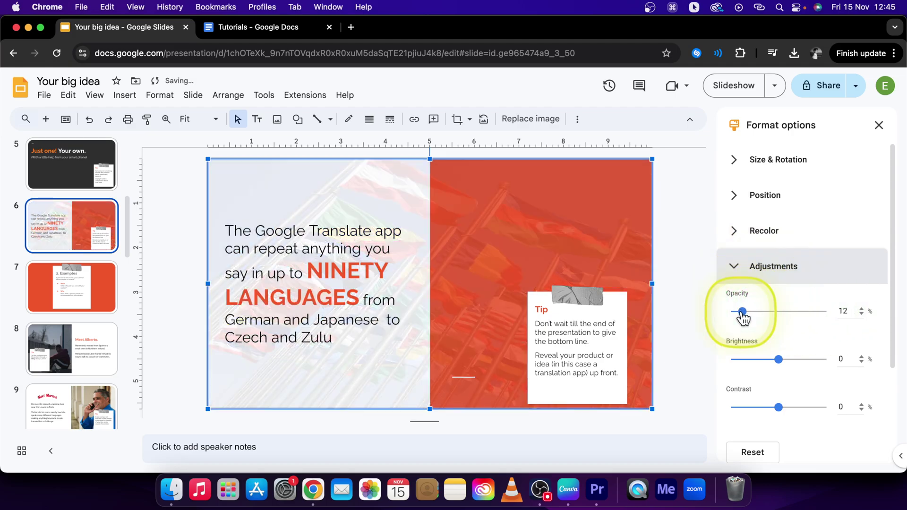
{"action": "left_click_drag", "start_coordinate": [753, 316], "coordinate": [785, 318]}
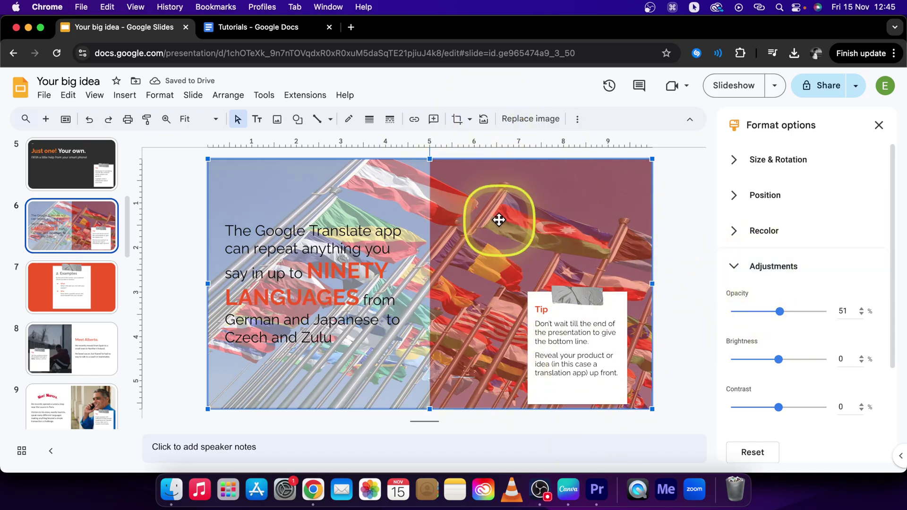
{"action": "left_click_drag", "start_coordinate": [498, 277], "coordinate": [504, 306]}
{"action": "left_click", "coordinate": [466, 184]}
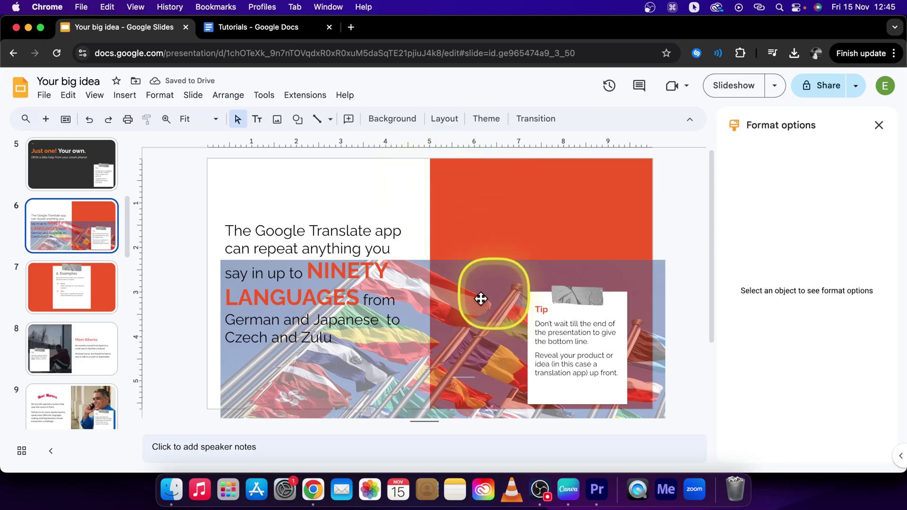
- Set slide 6's background colour to black
{"action": "left_click", "coordinate": [399, 124]}
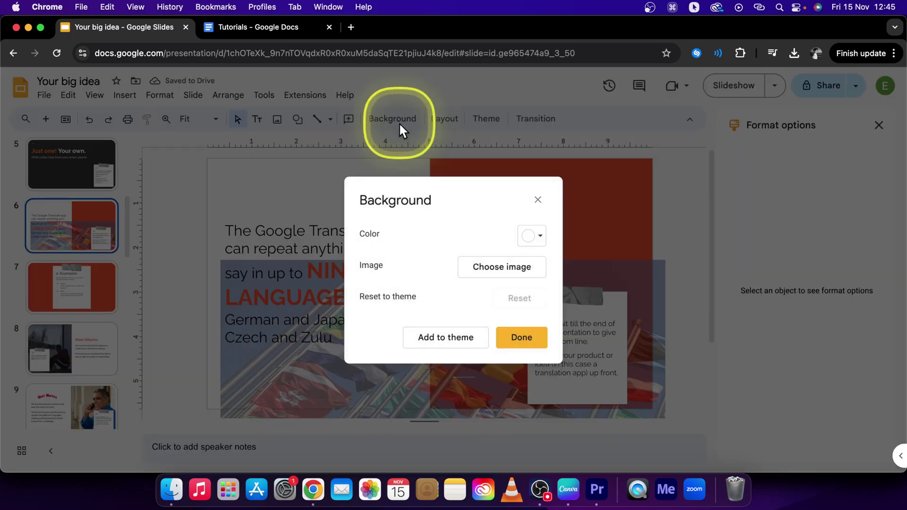
{"action": "left_click", "coordinate": [537, 240]}
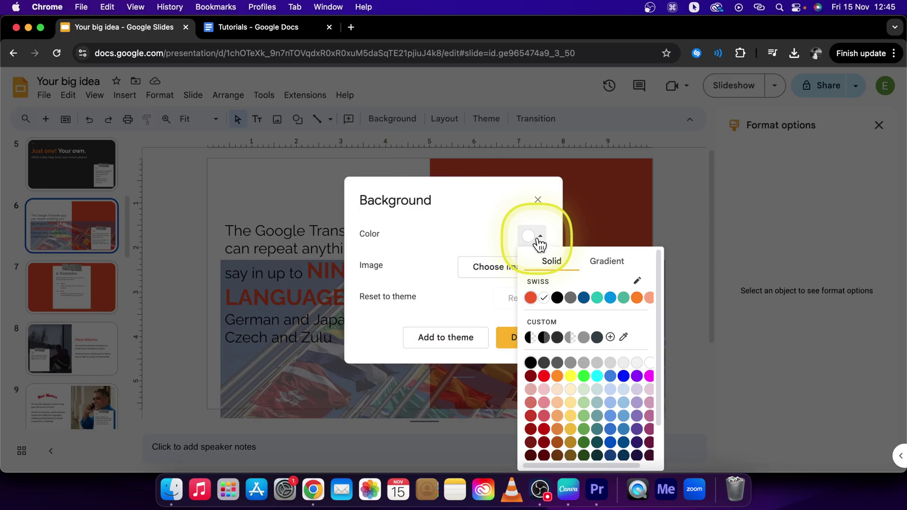
{"action": "left_click", "coordinate": [537, 239]}
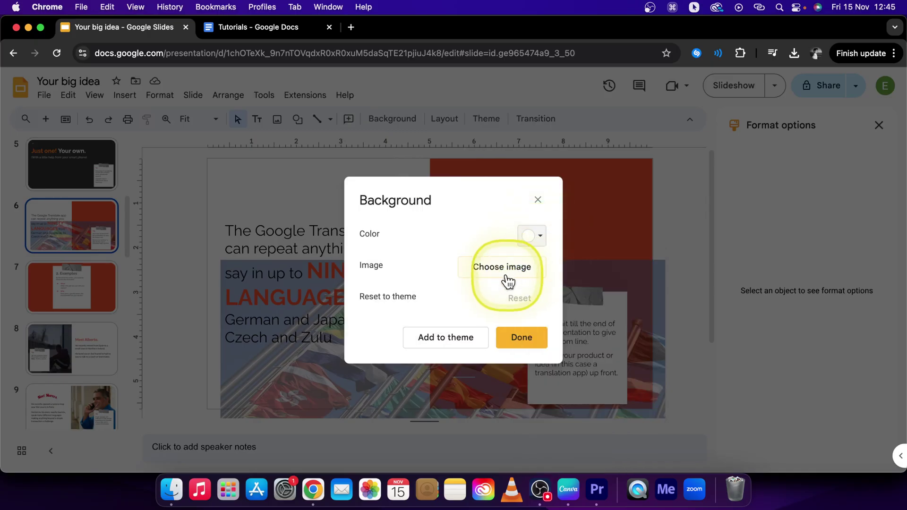
{"action": "left_click", "coordinate": [531, 239]}
{"action": "left_click", "coordinate": [557, 298]}
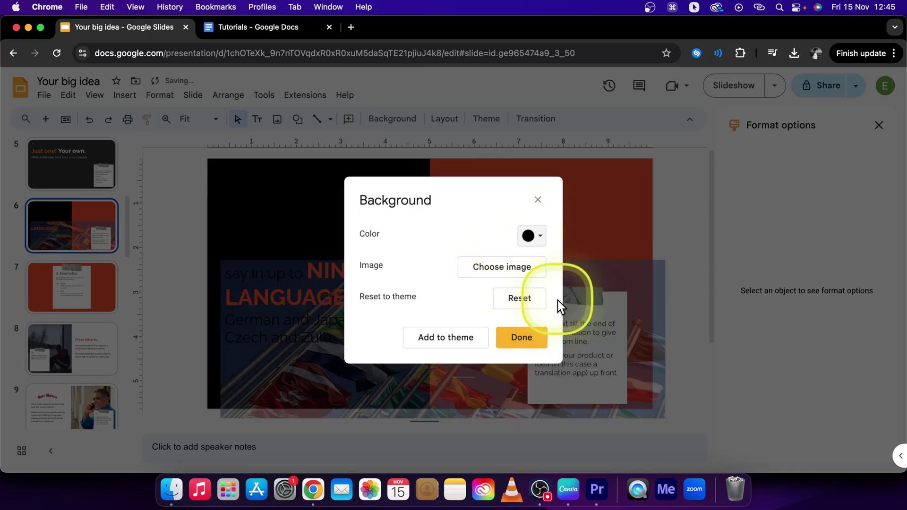
{"action": "left_click", "coordinate": [526, 341]}
- Move the faded flags photo back up so it covers the whole slide
{"action": "left_click", "coordinate": [479, 274]}
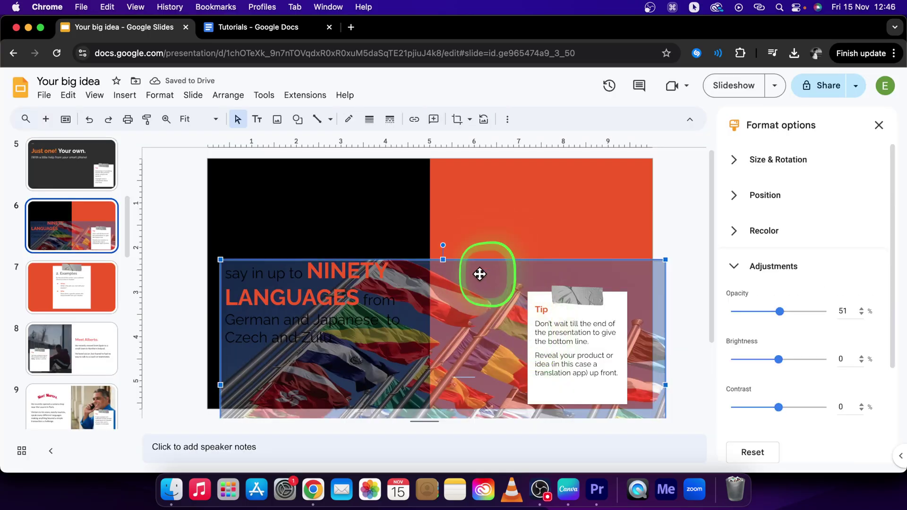
{"action": "mouse_move", "coordinate": [480, 274]}
{"action": "left_mouse_down"}
{"action": "mouse_move", "coordinate": [478, 223]}
{"action": "mouse_move", "coordinate": [496, 201]}
{"action": "left_mouse_up"}
{"action": "left_click", "coordinate": [683, 229]}
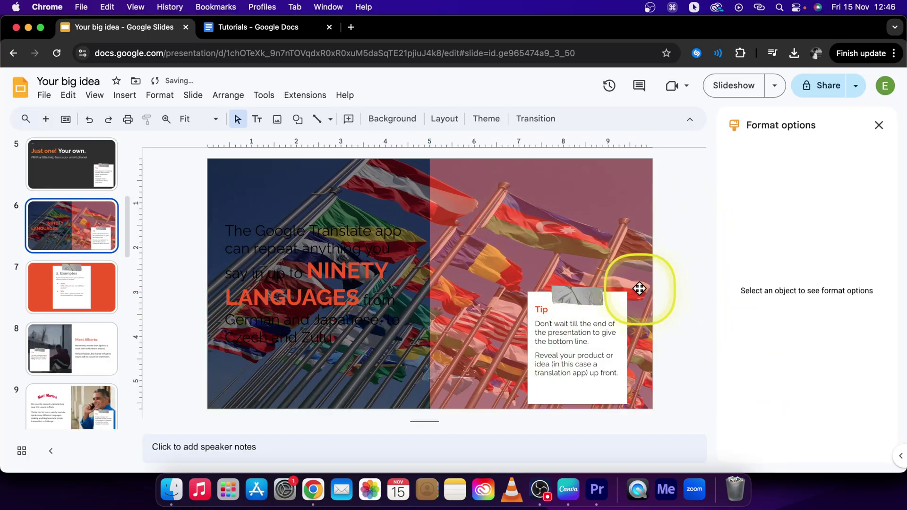